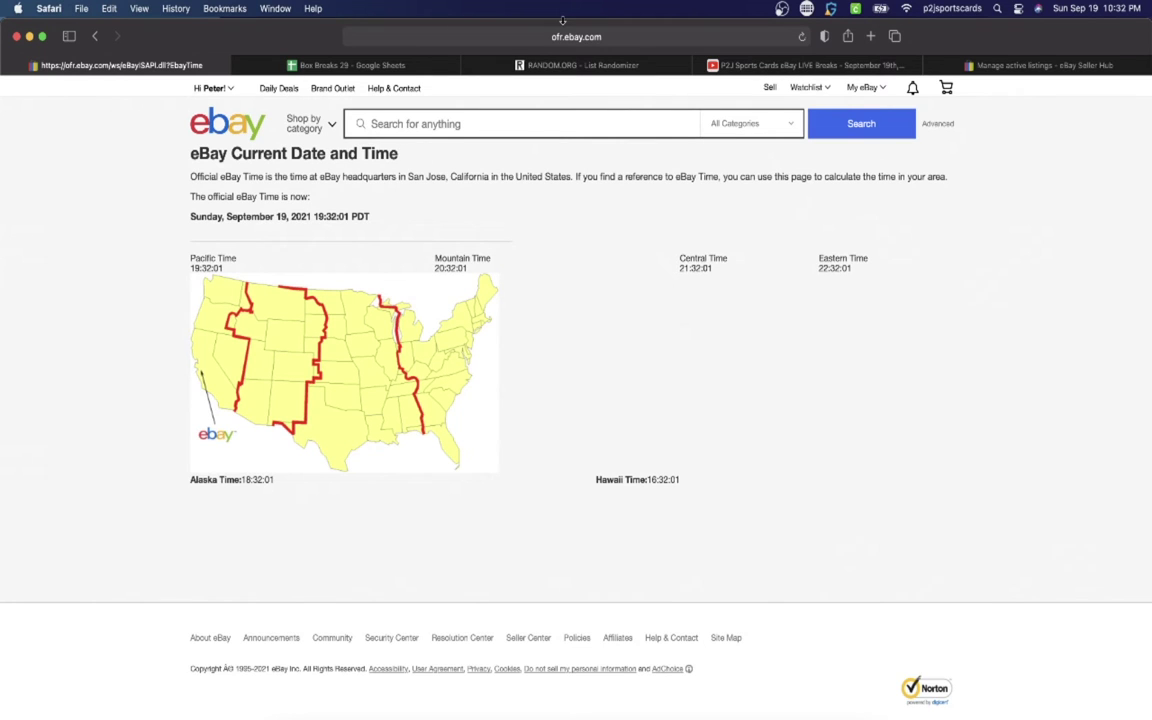
# Step: Review the buyer usernames in column C of Box Breaks 29, from C1 down to C30
pyautogui.click(338, 65)
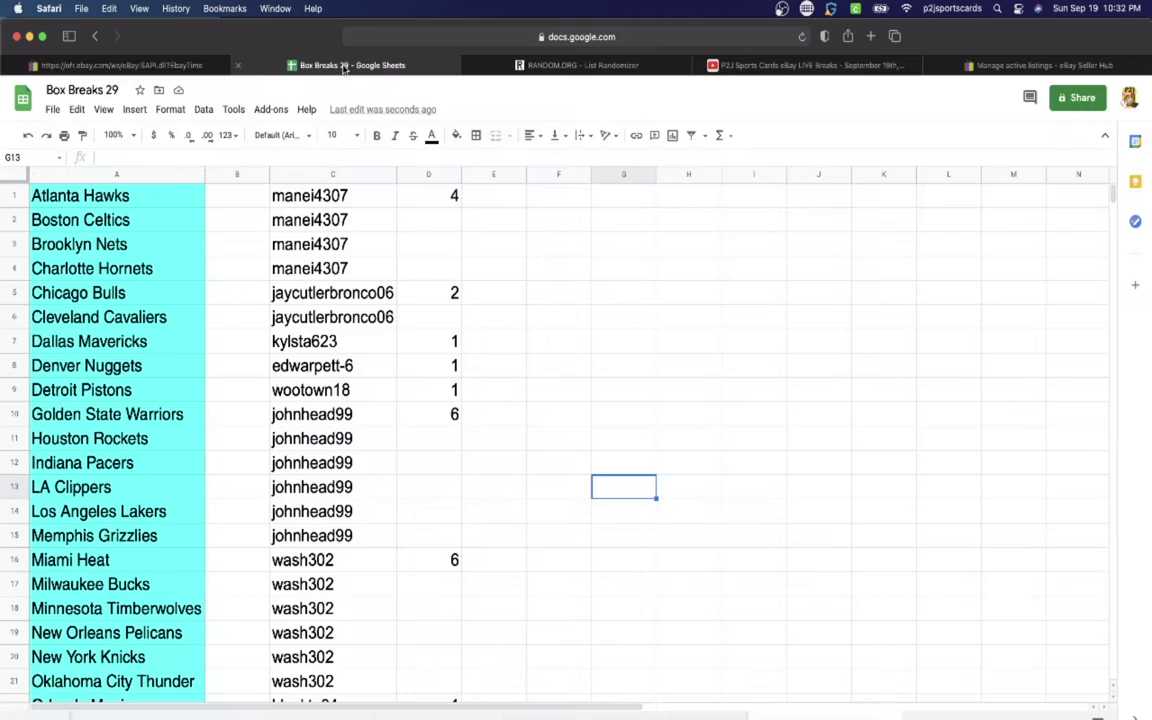
pyautogui.click(298, 190)
pyautogui.click(339, 298)
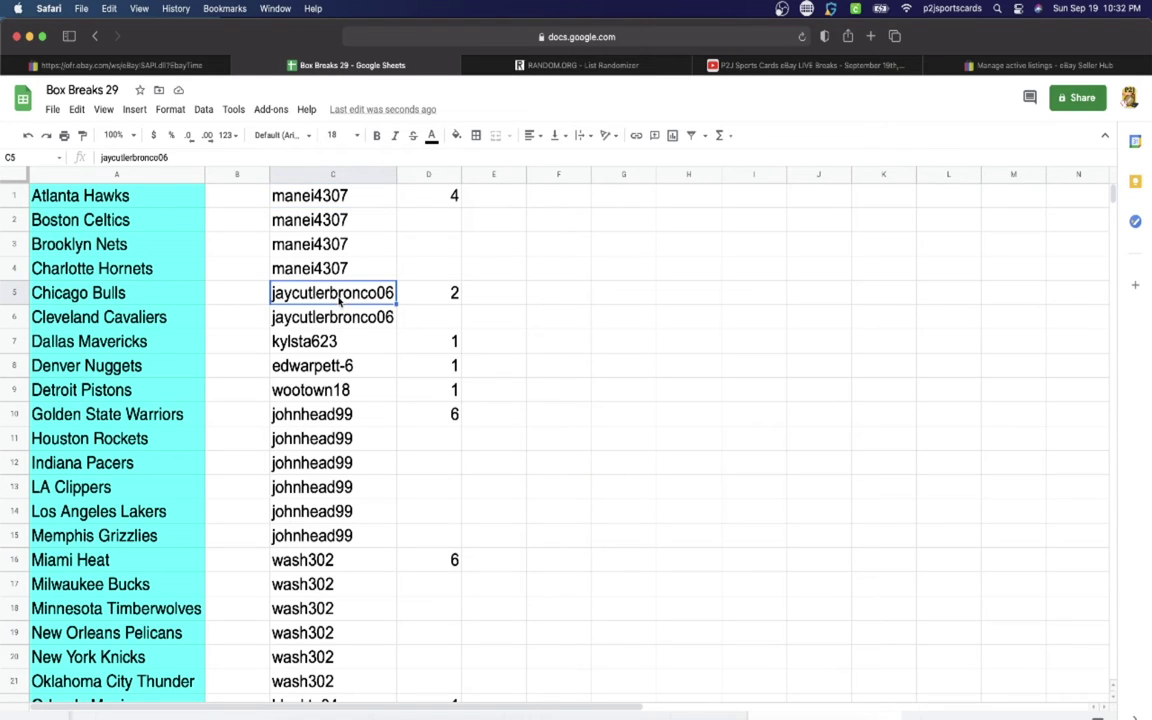
pyautogui.click(345, 336)
pyautogui.scroll(-1, 347, 270)
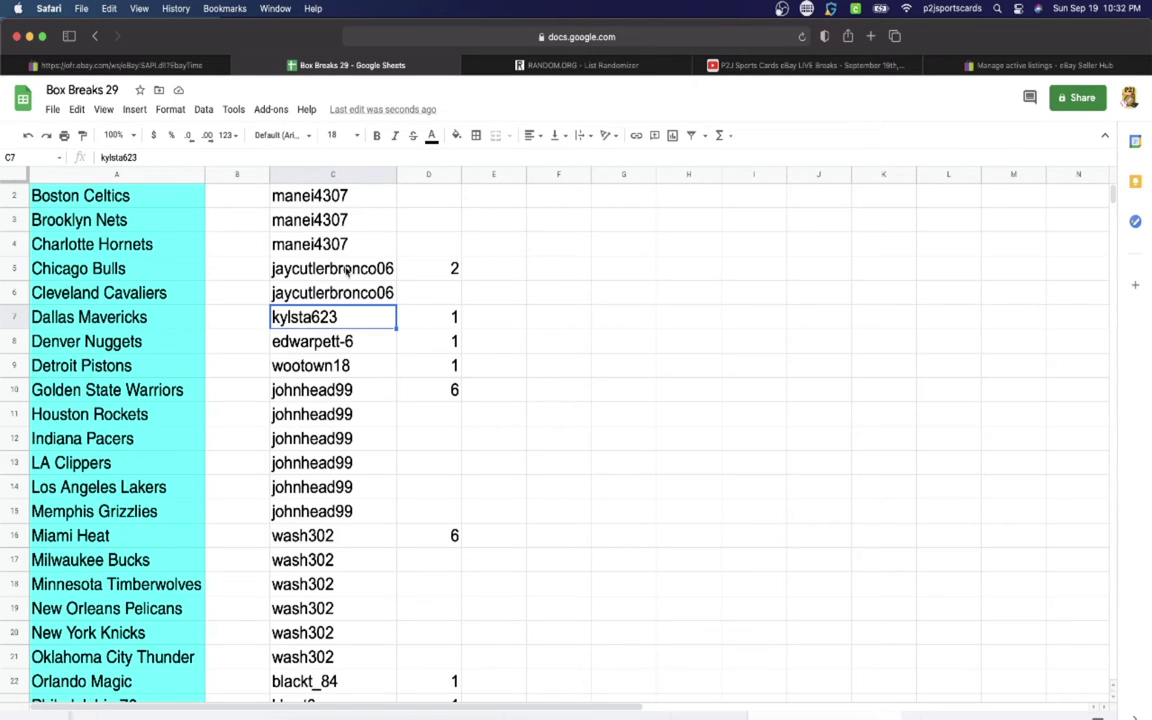
pyautogui.click(339, 337)
pyautogui.scroll(-1, 339, 267)
pyautogui.click(337, 342)
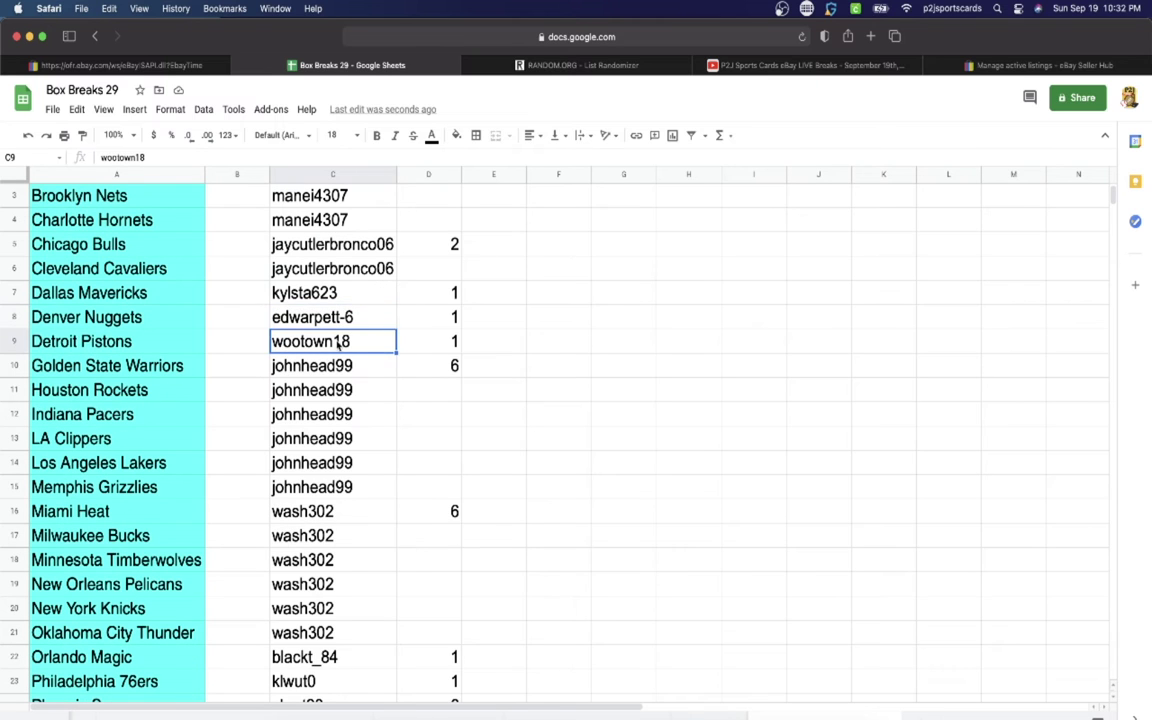
pyautogui.click(335, 365)
pyautogui.scroll(-7, 333, 345)
pyautogui.click(331, 342)
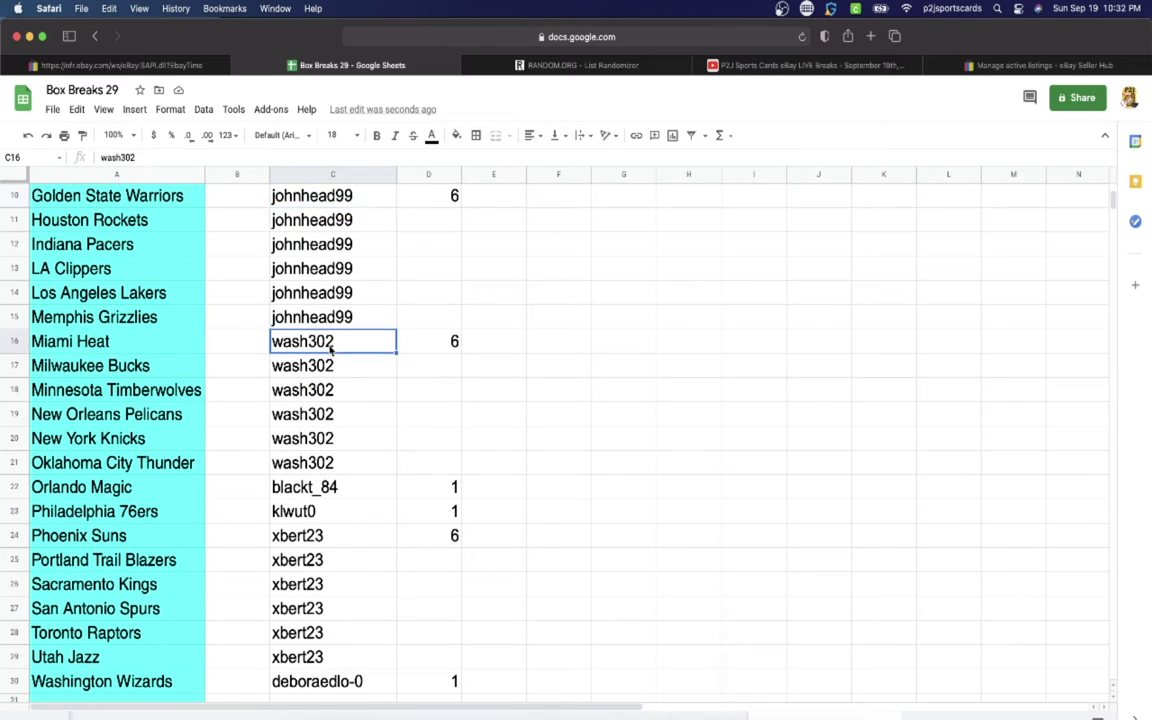
pyautogui.scroll(-5, 331, 345)
pyautogui.click(310, 366)
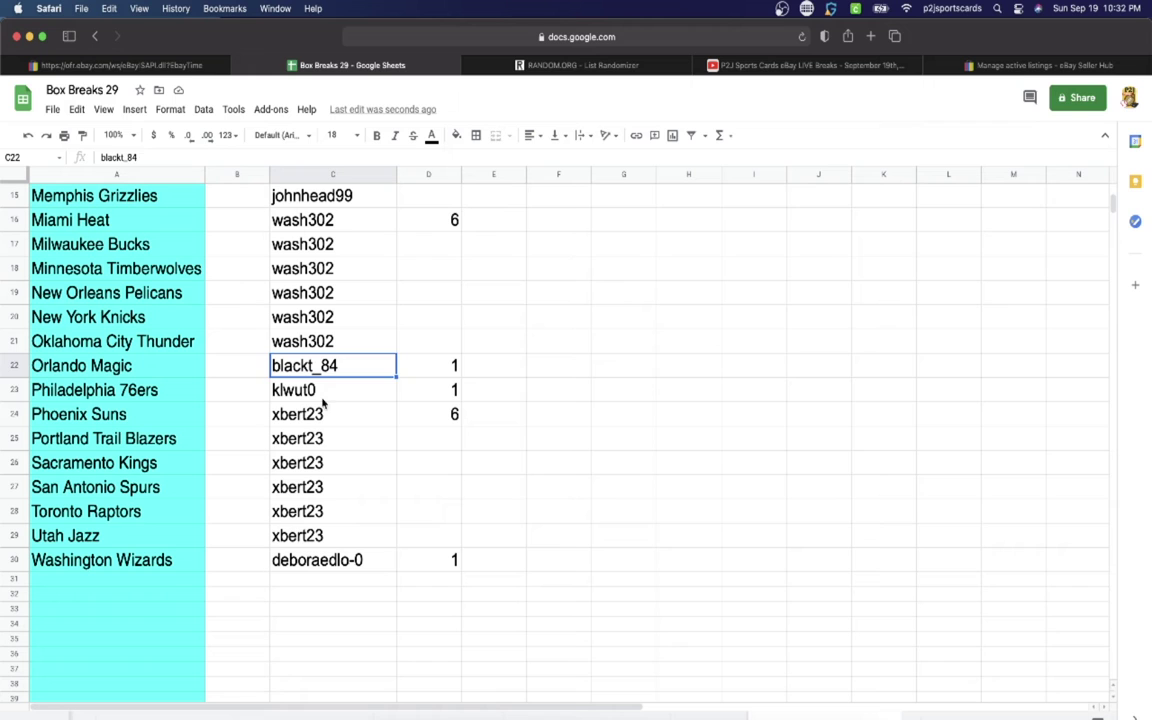
pyautogui.click(314, 391)
pyautogui.click(318, 416)
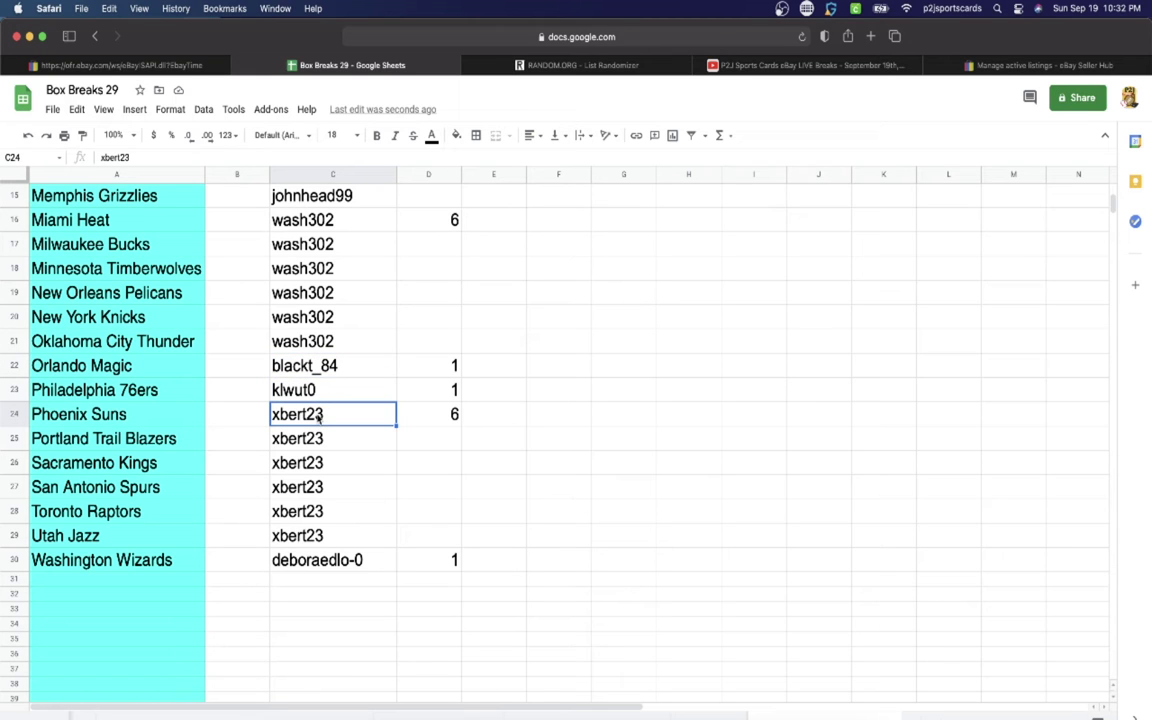
pyautogui.click(320, 561)
pyautogui.scroll(14, 340, 350)
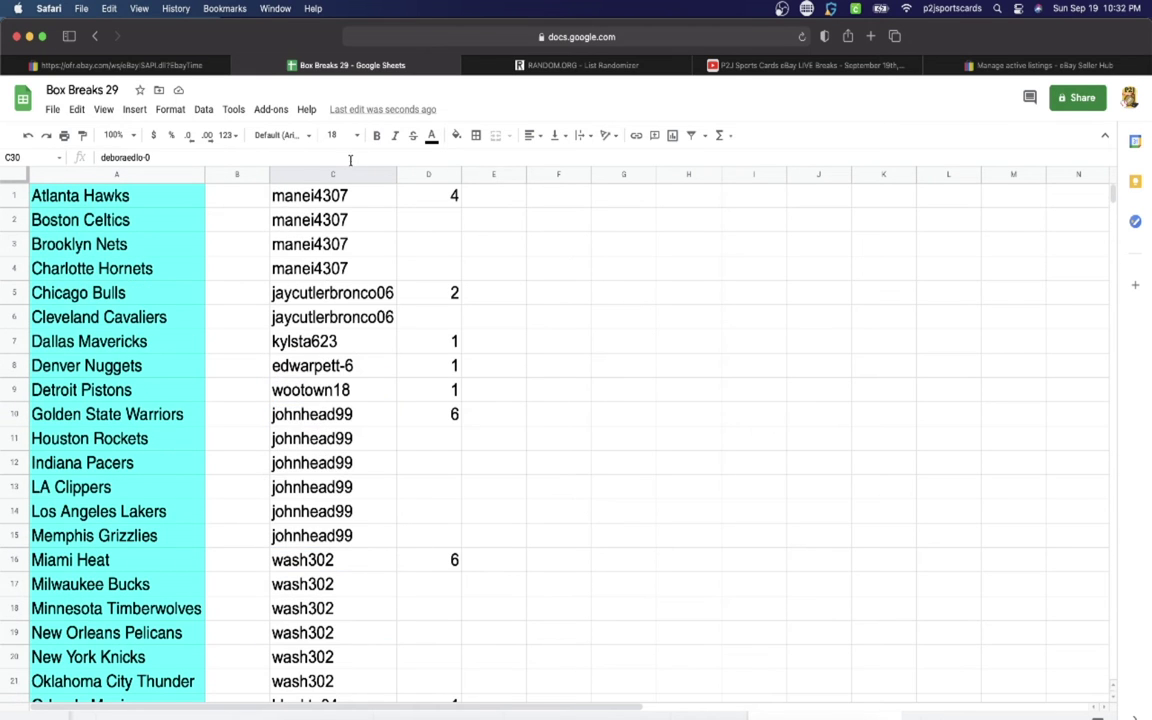
# Step: Copy the whole column C and paste it into the RANDOM.ORG List Randomizer's list field
pyautogui.click(348, 174)
pyautogui.scroll(-4, 340, 200)
pyautogui.scroll(4, 340, 200)
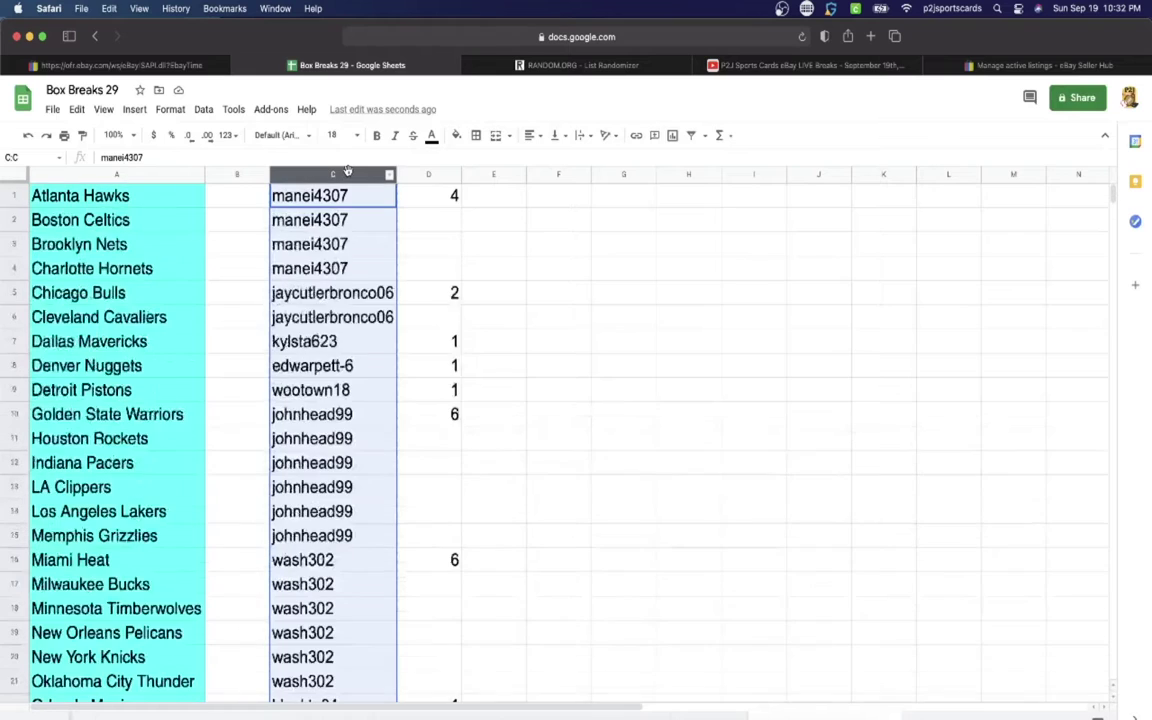
pyautogui.click(590, 65)
pyautogui.click(437, 363)
pyautogui.press('super+v')
# Step: Randomize the 30 usernames, reshuffle until shuffled seven times, then select the final list
pyautogui.scroll(10, 438, 365)
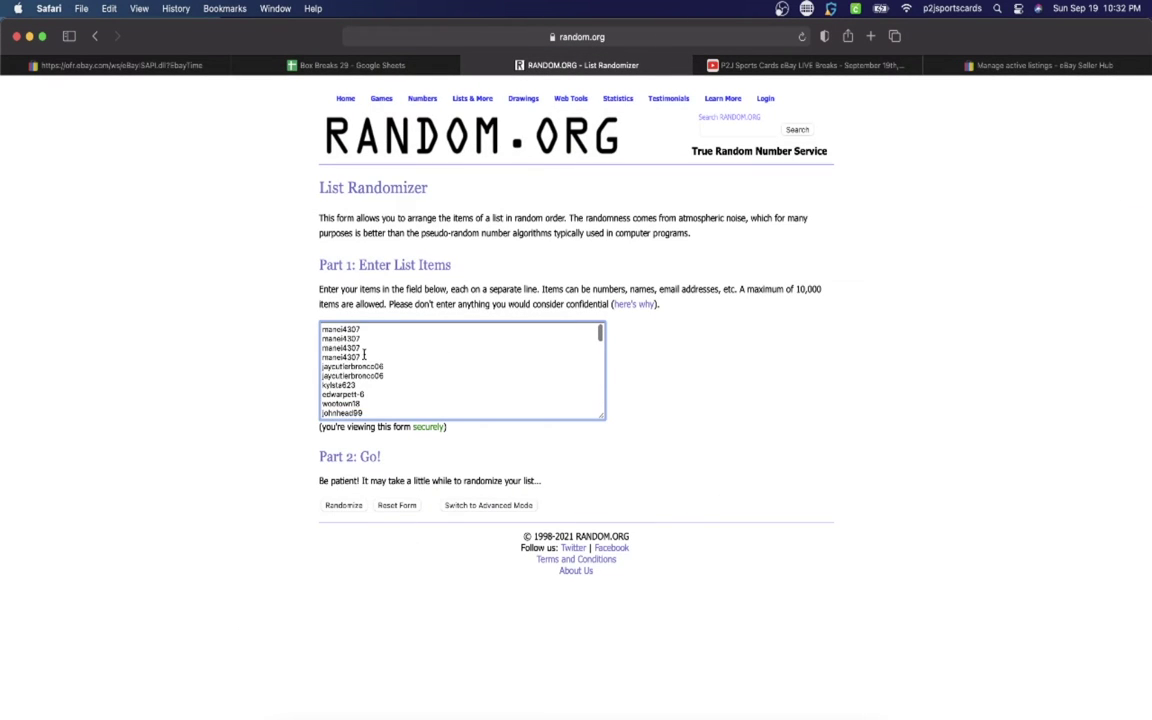
pyautogui.scroll(-10, 364, 354)
pyautogui.click(344, 505)
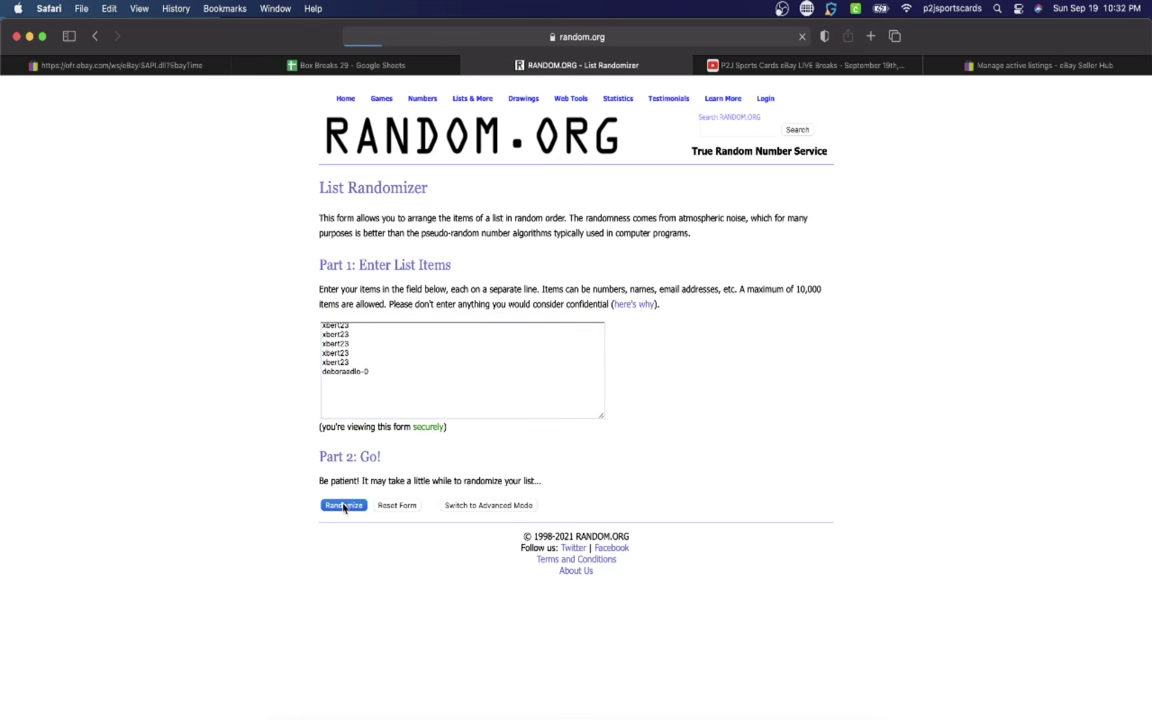
pyautogui.click(335, 651)
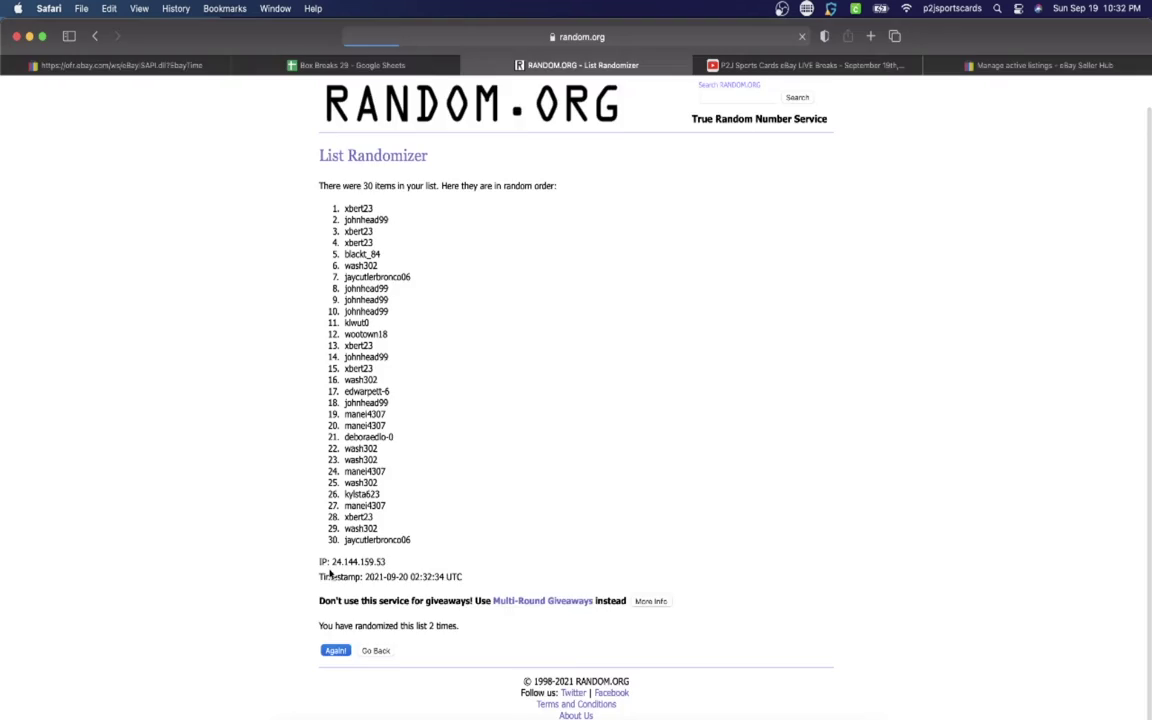
pyautogui.click(335, 651)
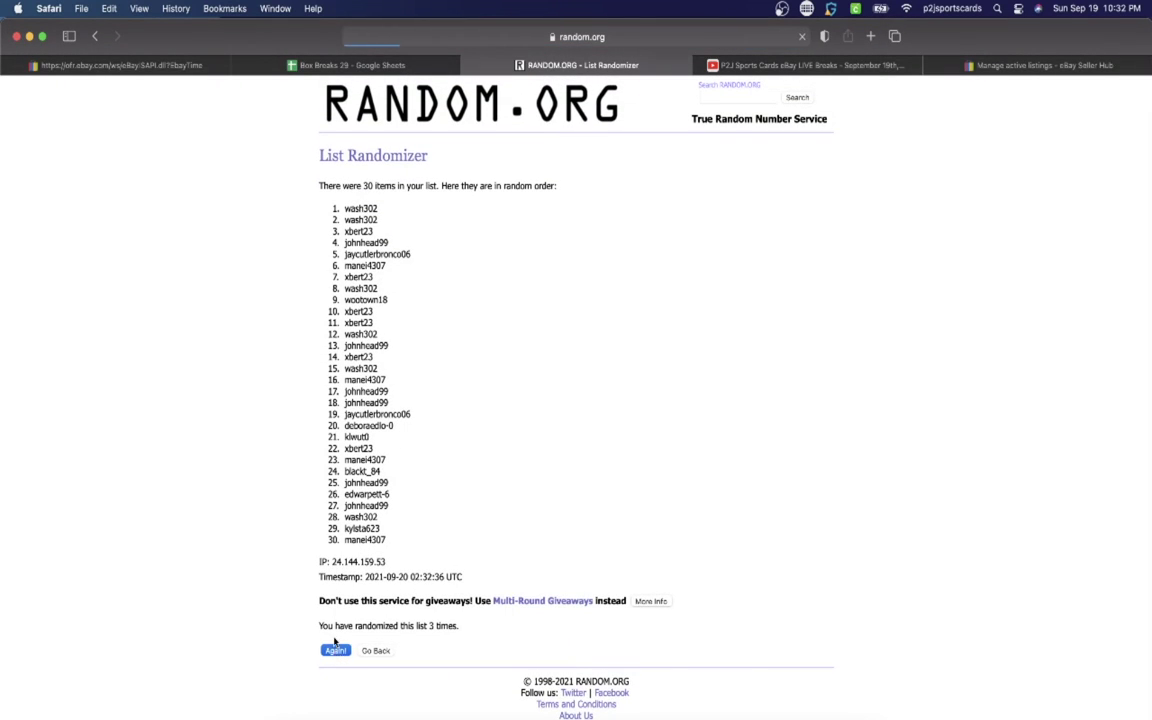
pyautogui.click(335, 643)
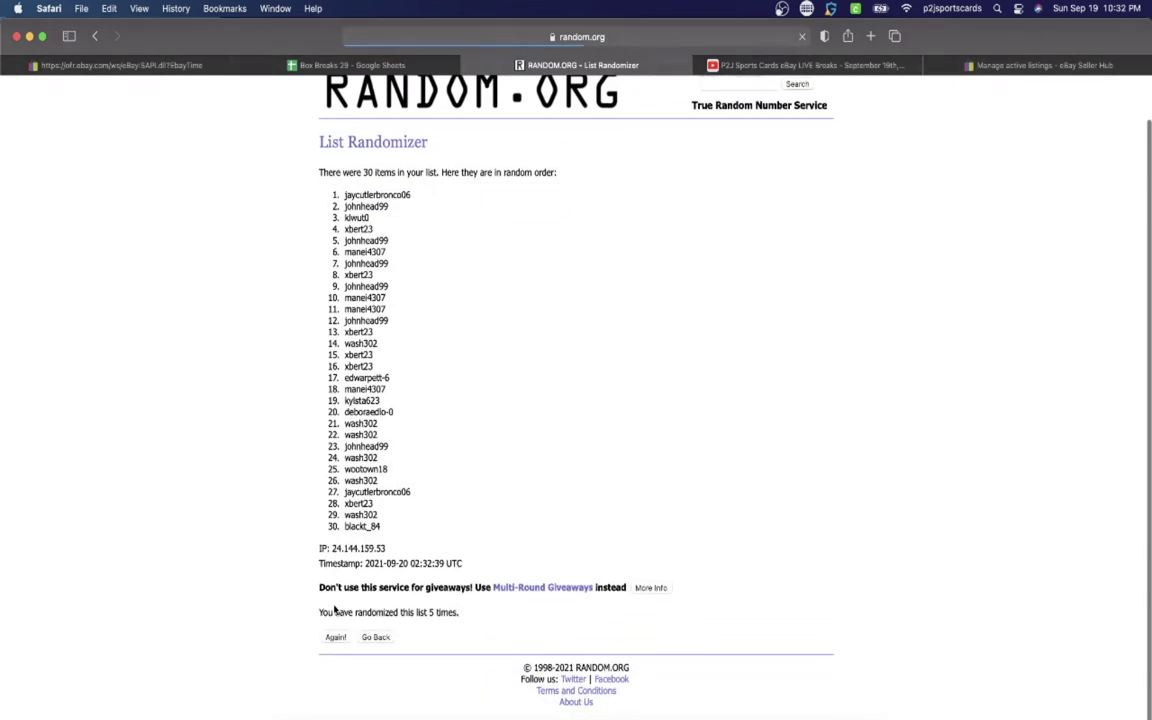
pyautogui.click(336, 650)
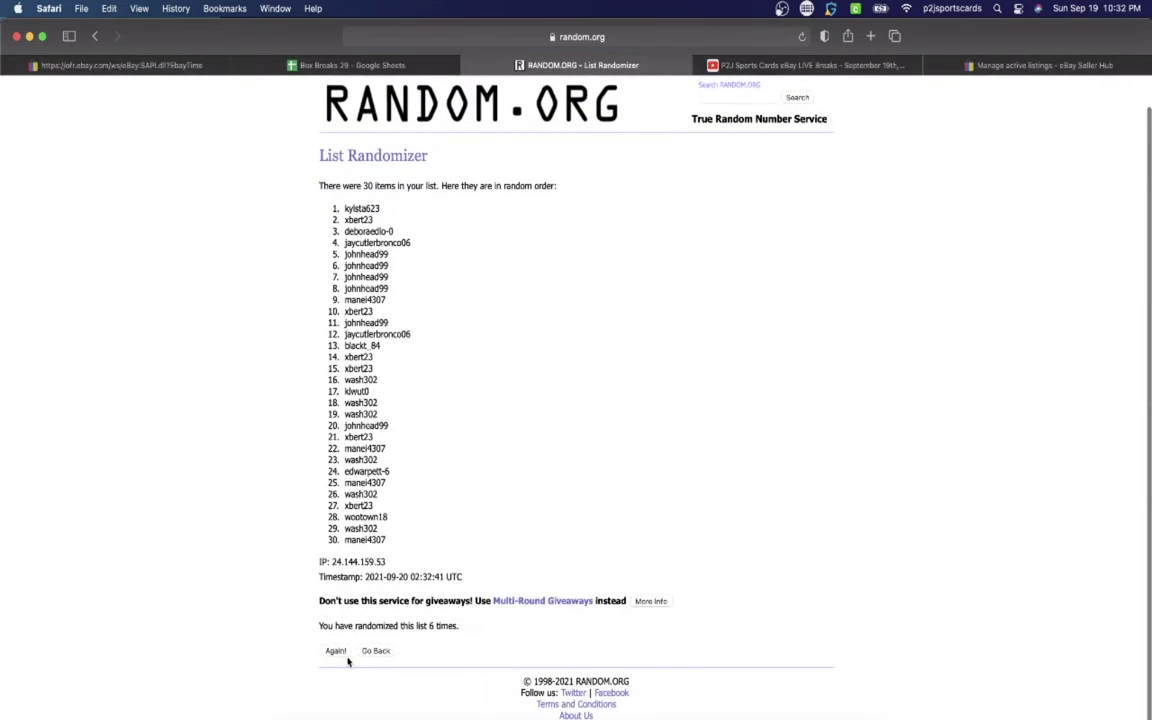
pyautogui.click(336, 650)
pyautogui.moveTo(340, 241); pyautogui.dragTo(450, 571)
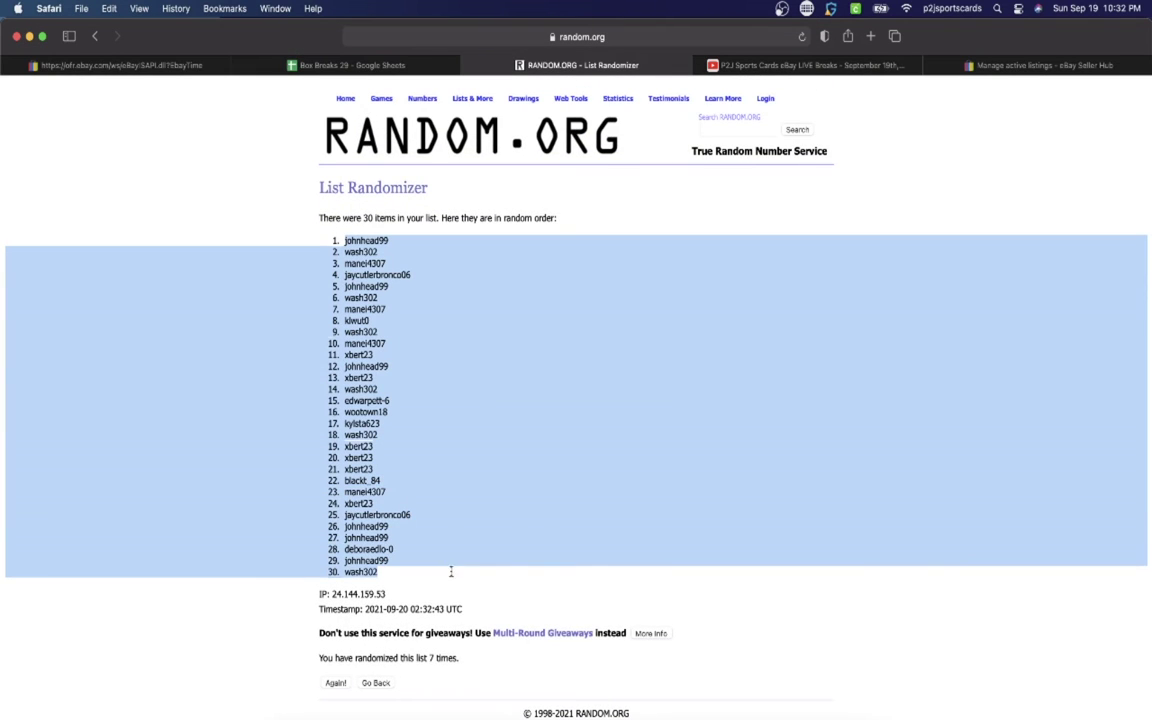
# Step: Paste the shuffled usernames into column B, set them to font size 18, and auto-fit column B
pyautogui.click(403, 65)
pyautogui.click(335, 135)
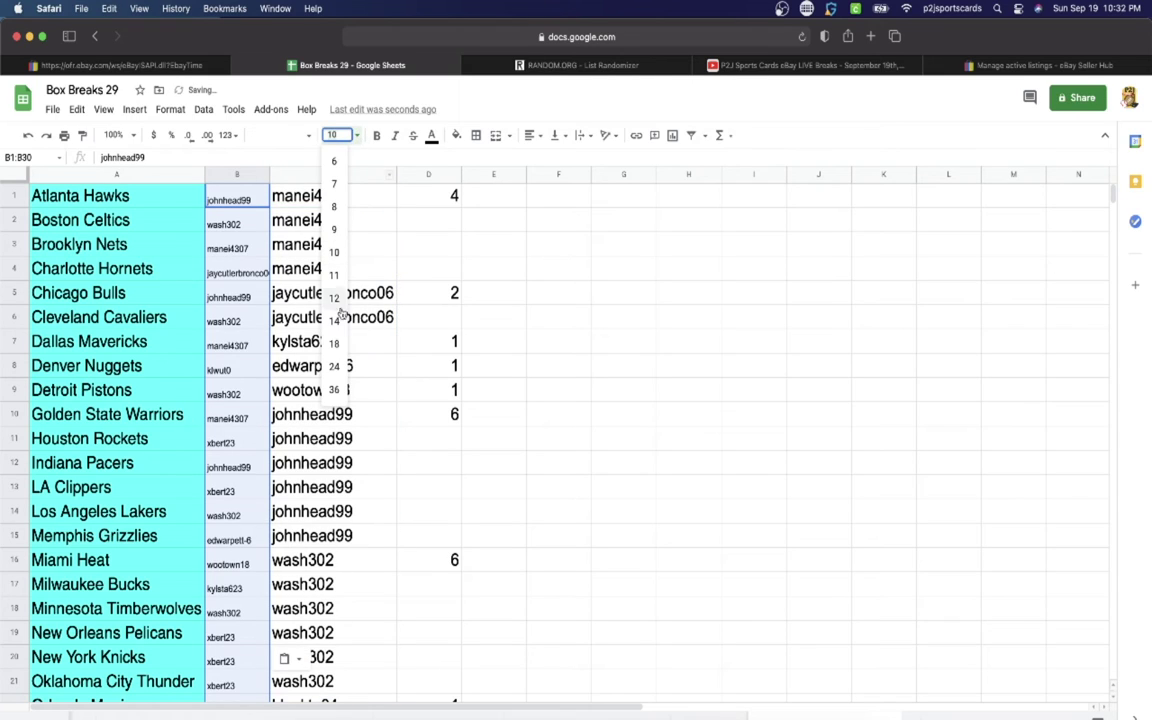
pyautogui.click(334, 343)
pyautogui.doubleClick(270, 175)
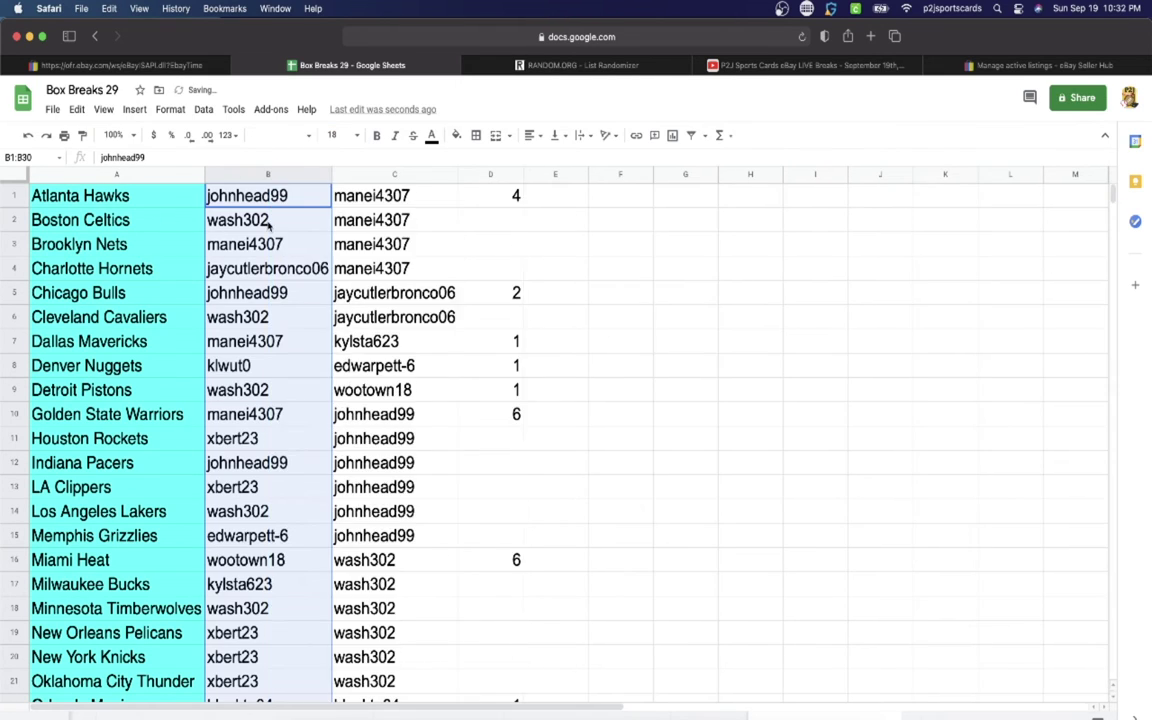
pyautogui.scroll(-2, 268, 226)
pyautogui.scroll(2, 268, 220)
# Step: Step down column B from B1 to check each team's assigned buyer
pyautogui.click(262, 199)
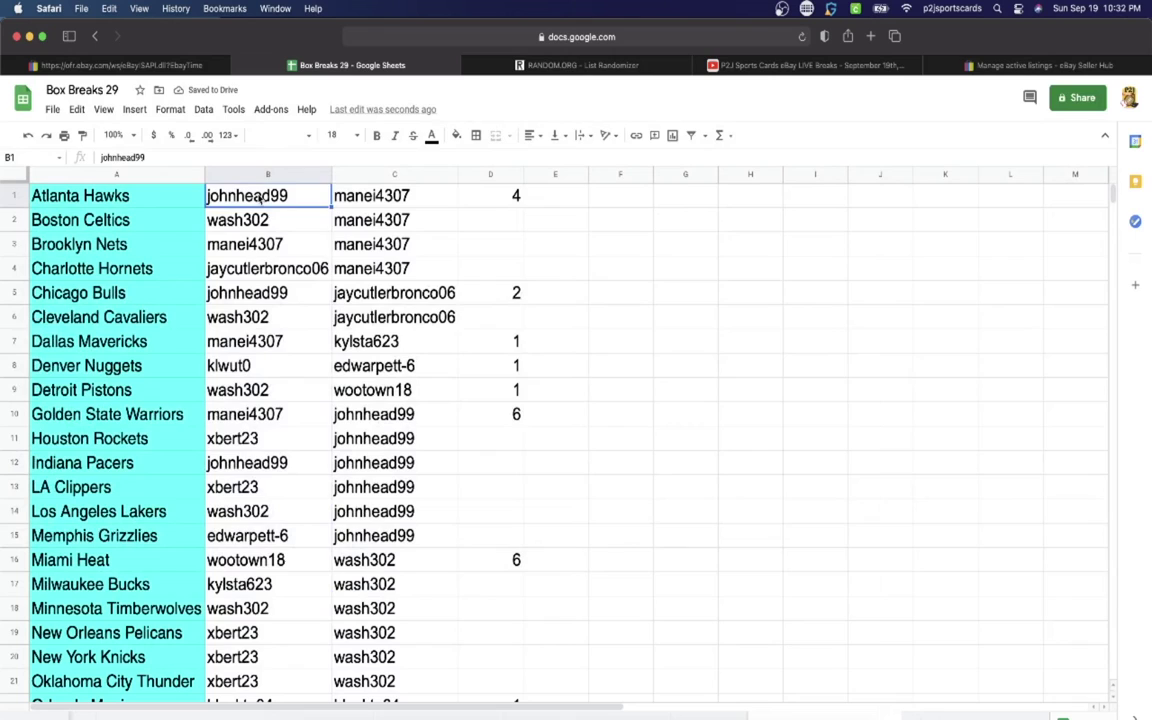
pyautogui.press('Down')
pyautogui.press('Down')
pyautogui.press('Down')
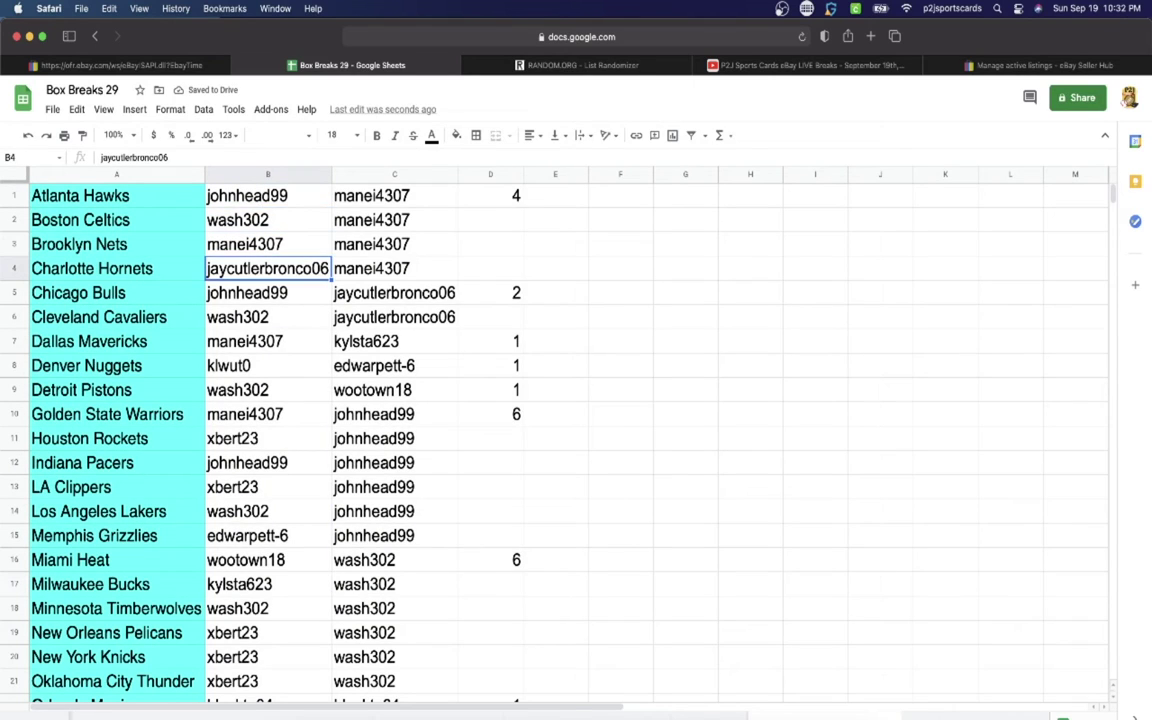
pyautogui.press('Down')
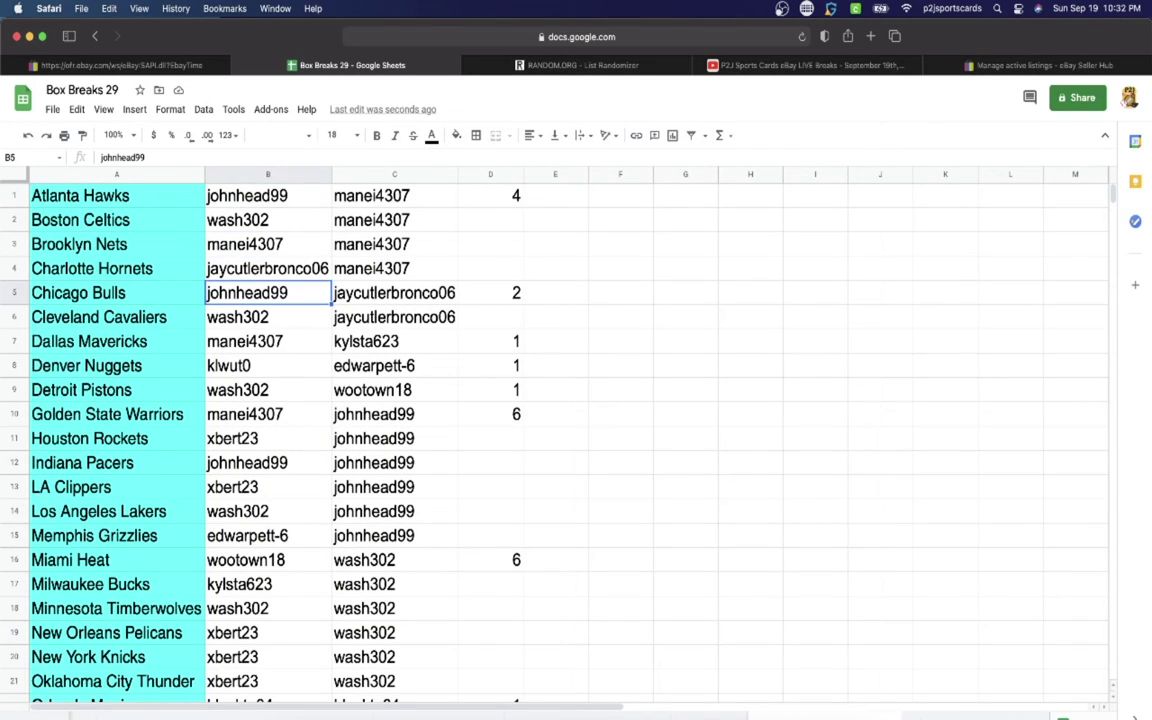
pyautogui.press('Down')
pyautogui.press('Down')
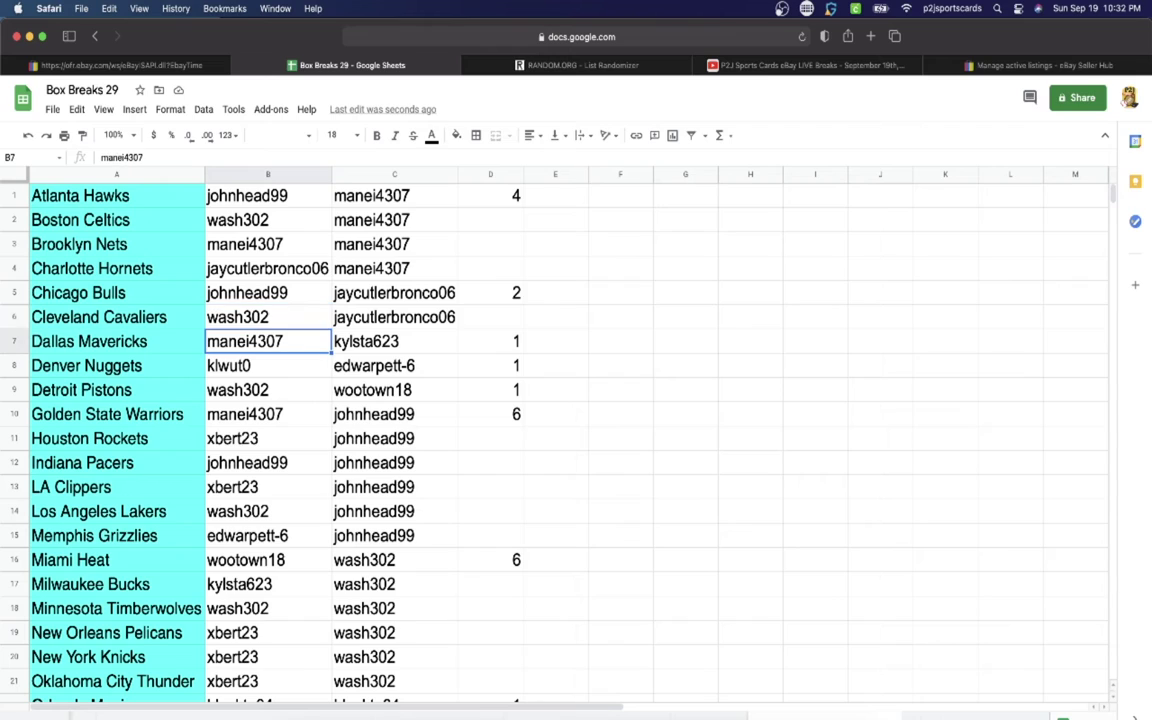
pyautogui.press('Down')
pyautogui.press('Down')
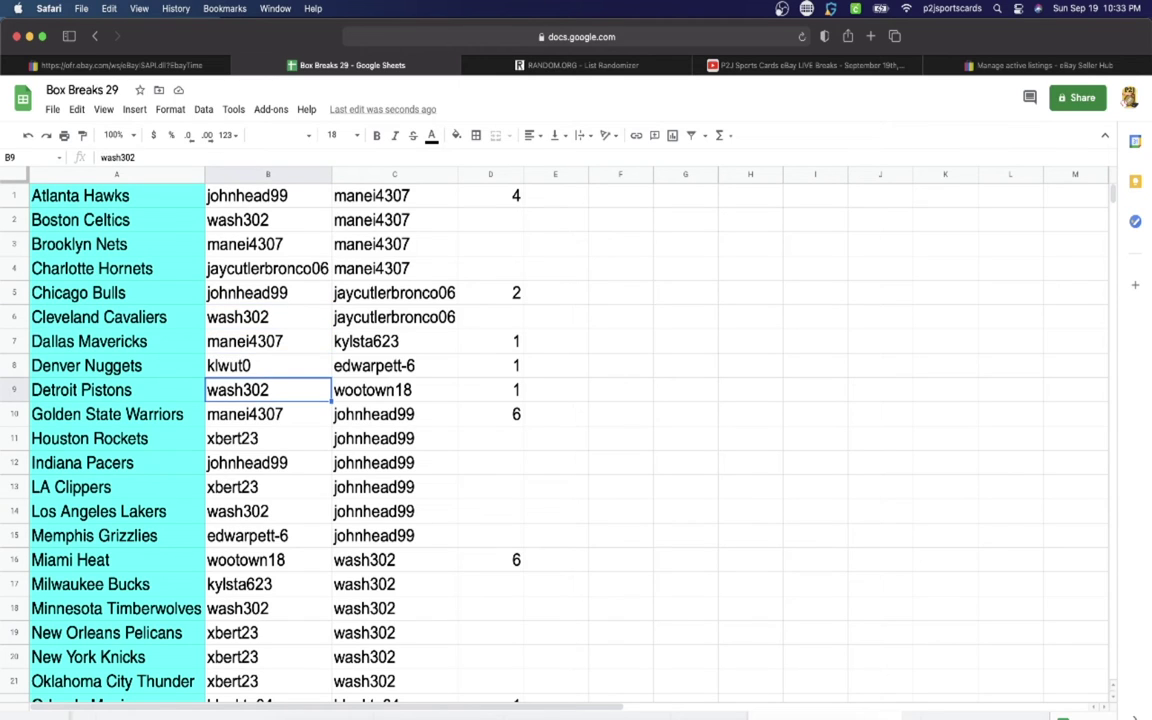
pyautogui.press('Down')
pyautogui.press('Down')
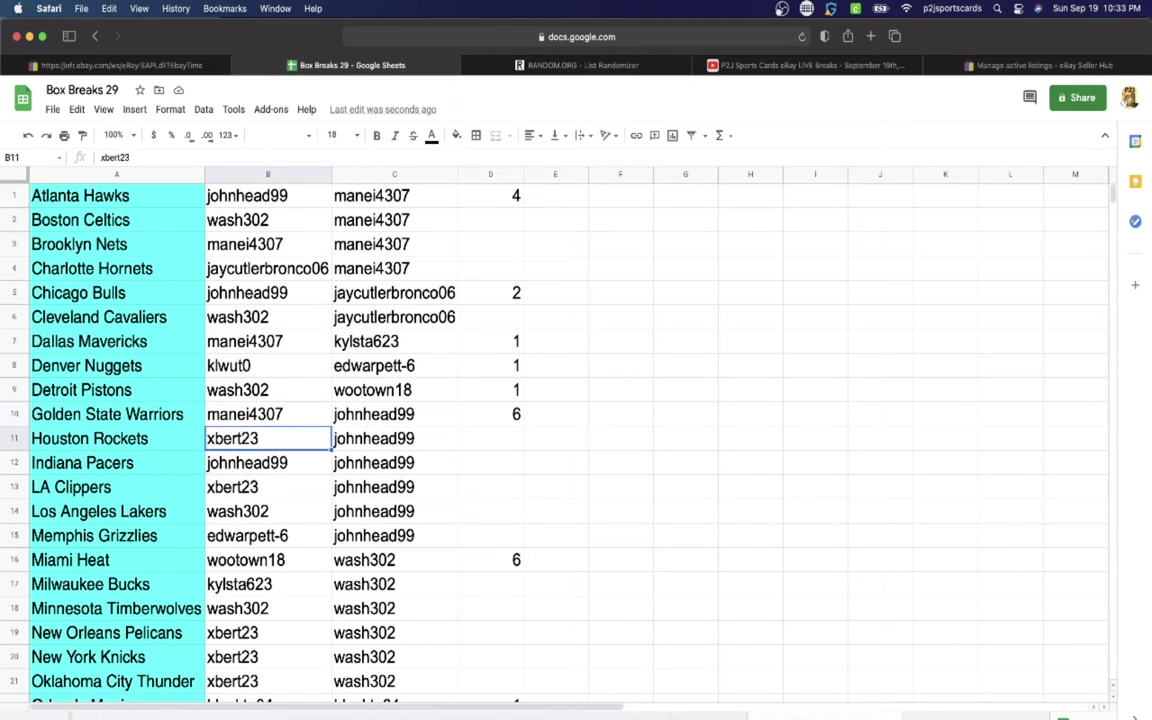
pyautogui.press('Down')
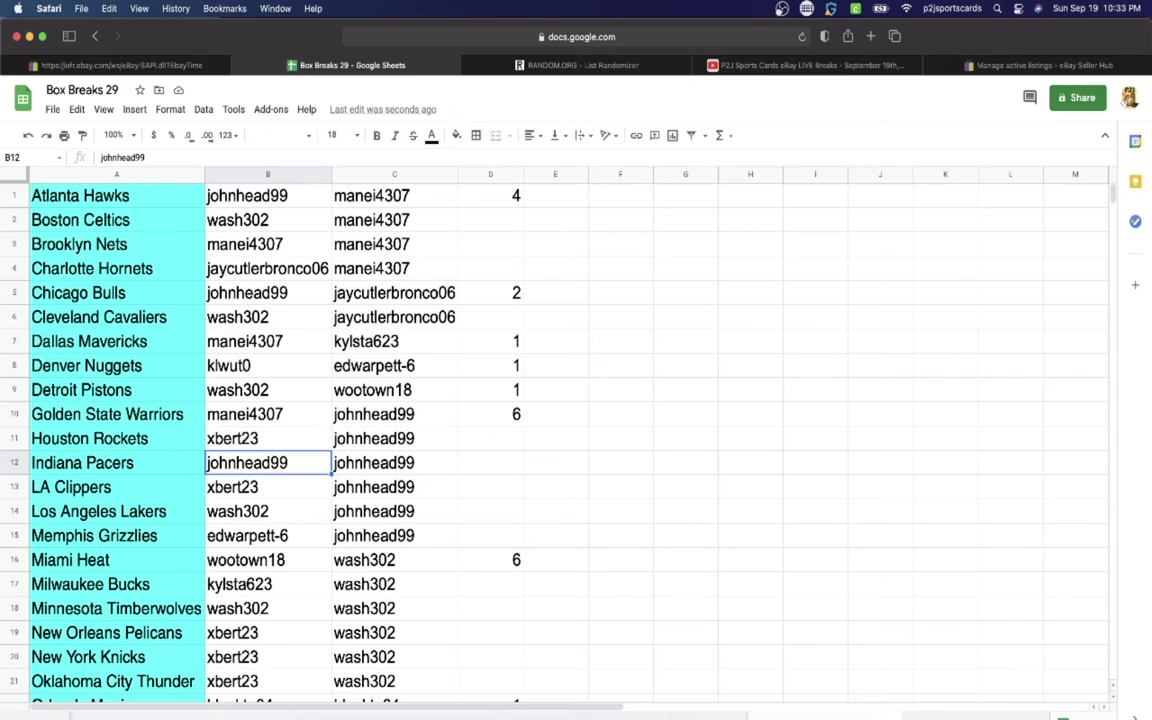
pyautogui.press('Down')
pyautogui.press('Down')
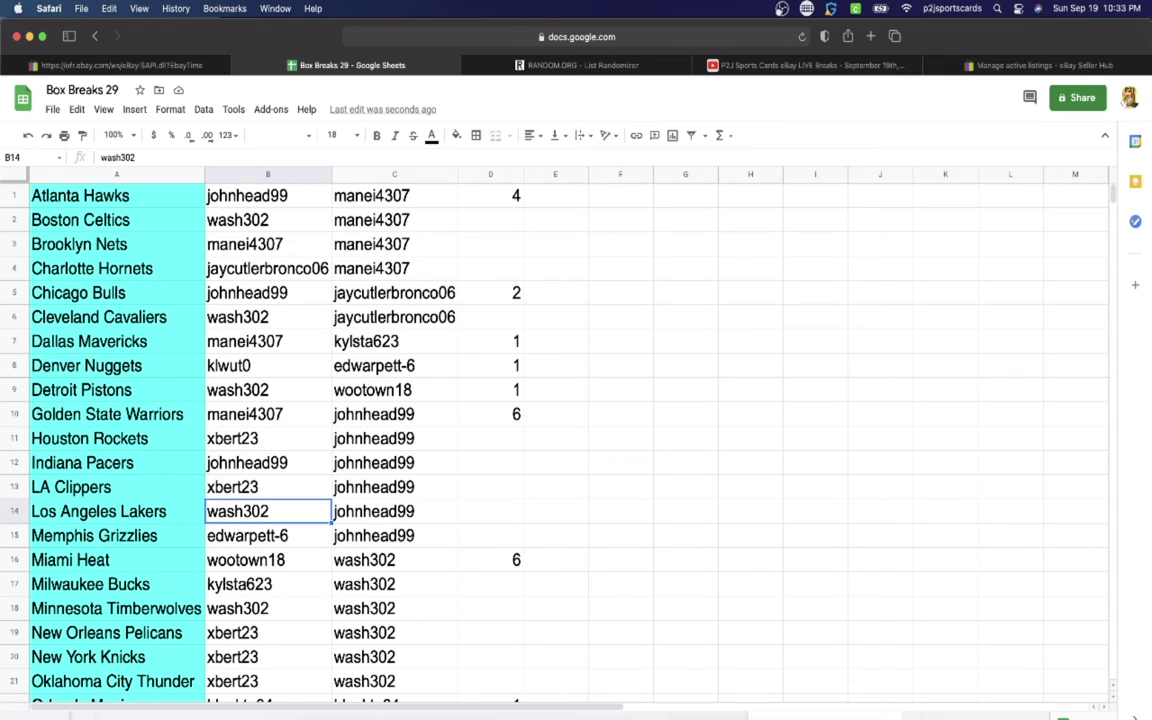
pyautogui.press('Down')
pyautogui.press('Down')
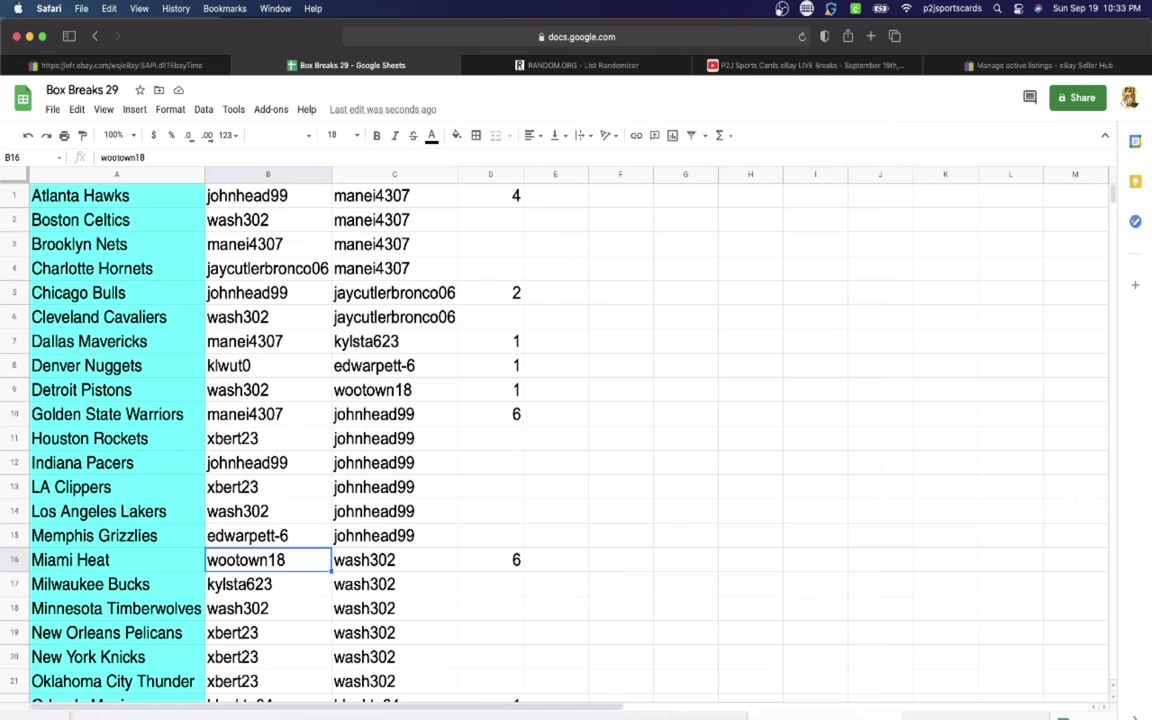
pyautogui.press('Down')
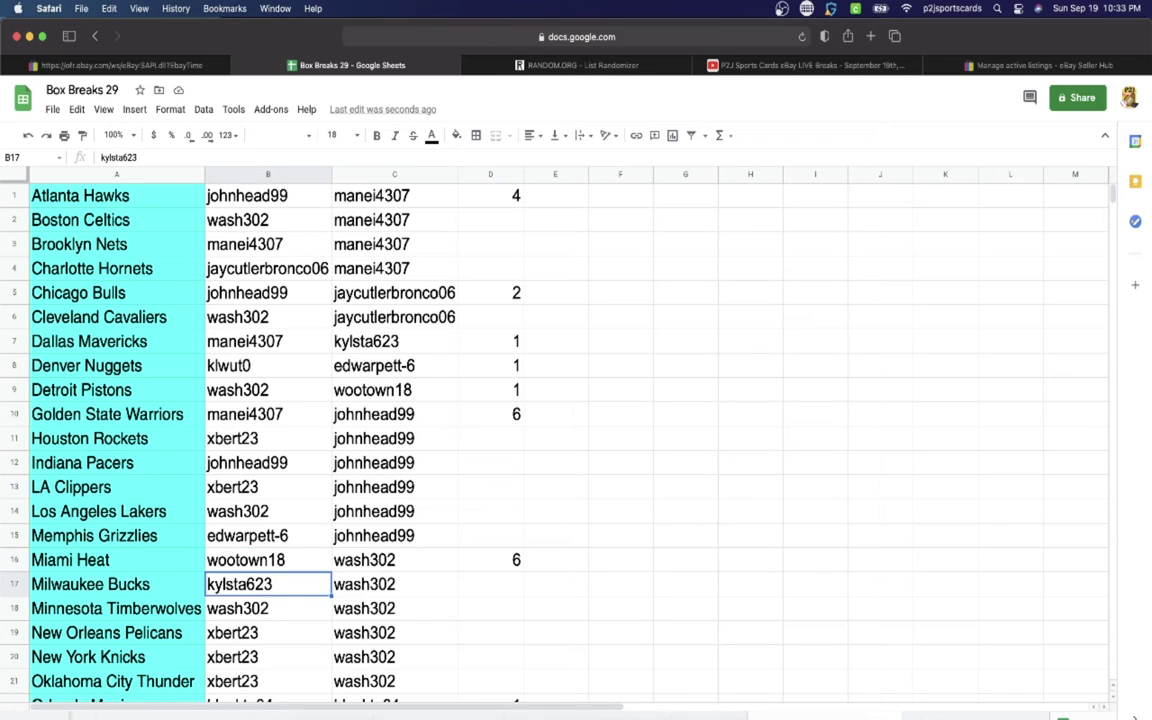
pyautogui.press('Down')
pyautogui.press('Down')
pyautogui.press('Down')
pyautogui.press('Down')
pyautogui.press('Down')
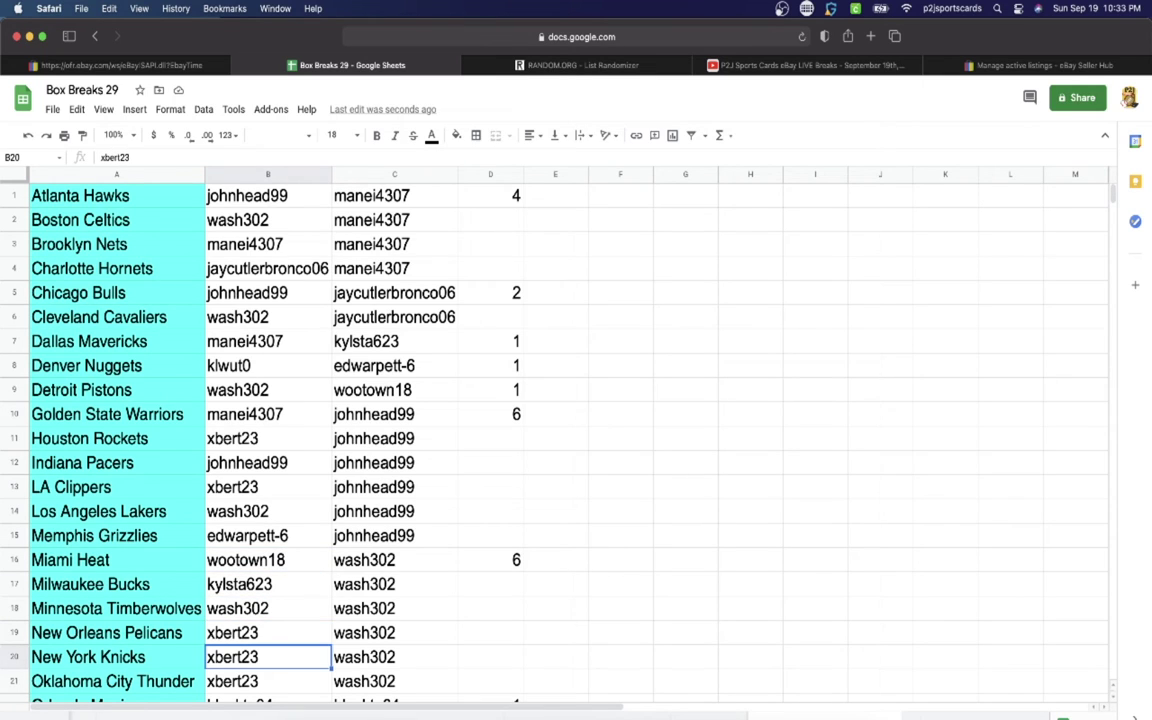
pyautogui.press('Down')
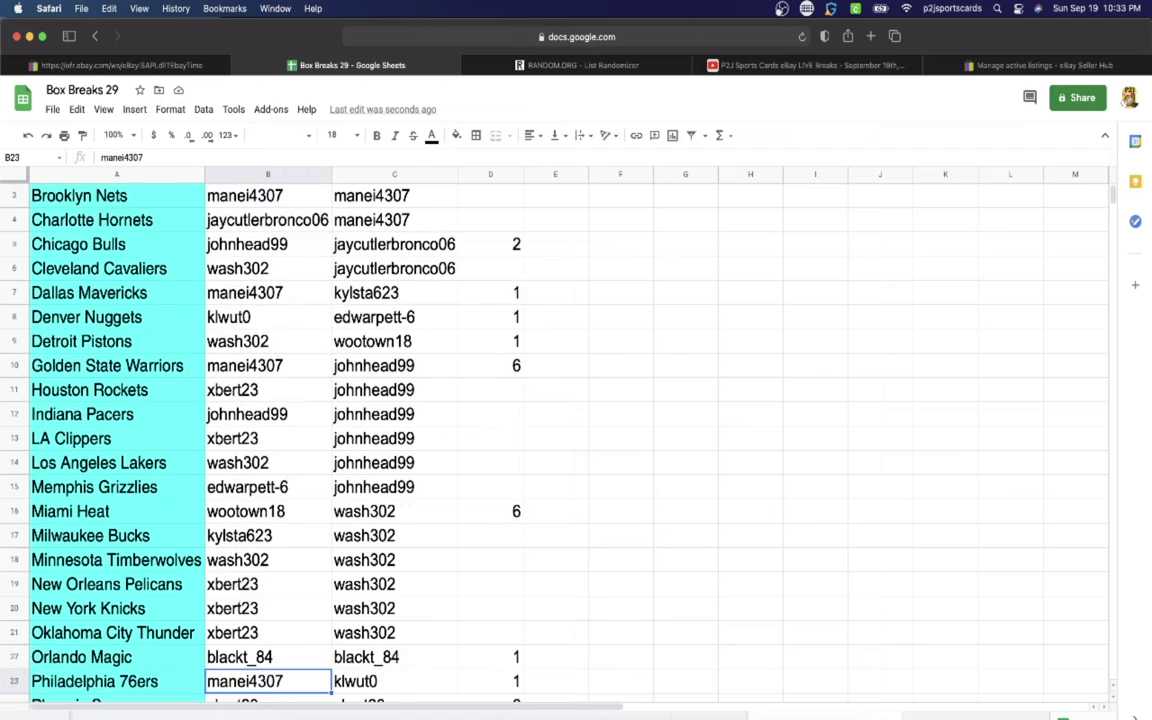
pyautogui.press('Down')
pyautogui.press('Down')
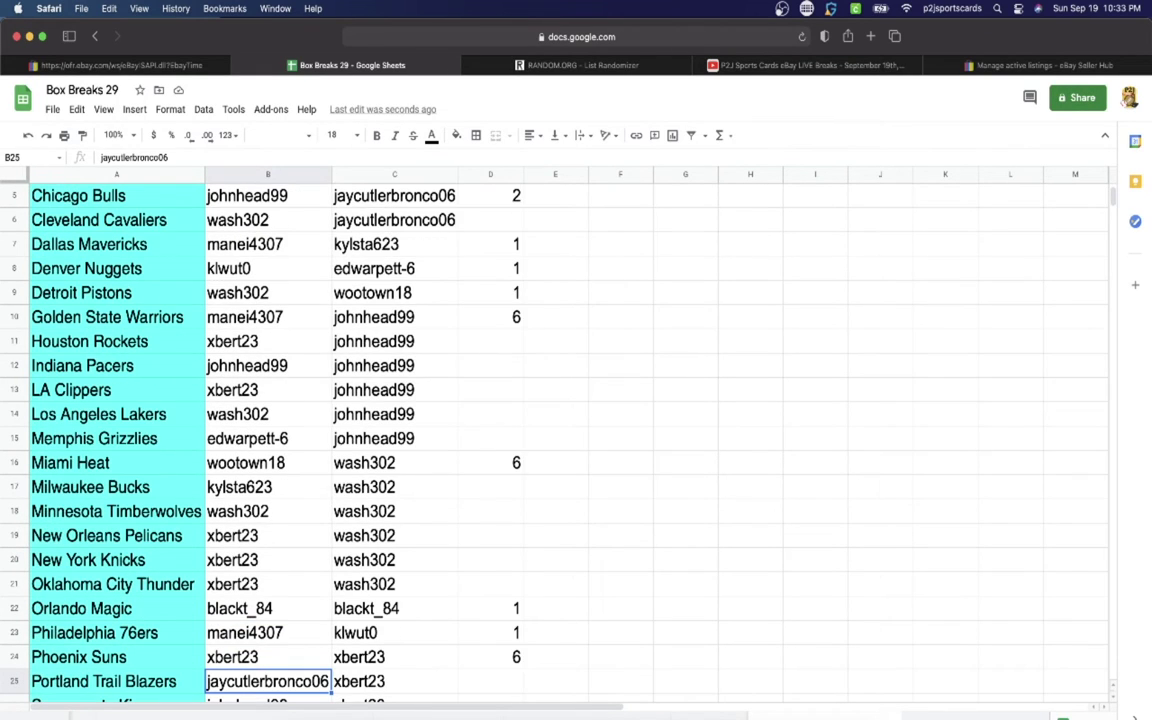
pyautogui.press('Down')
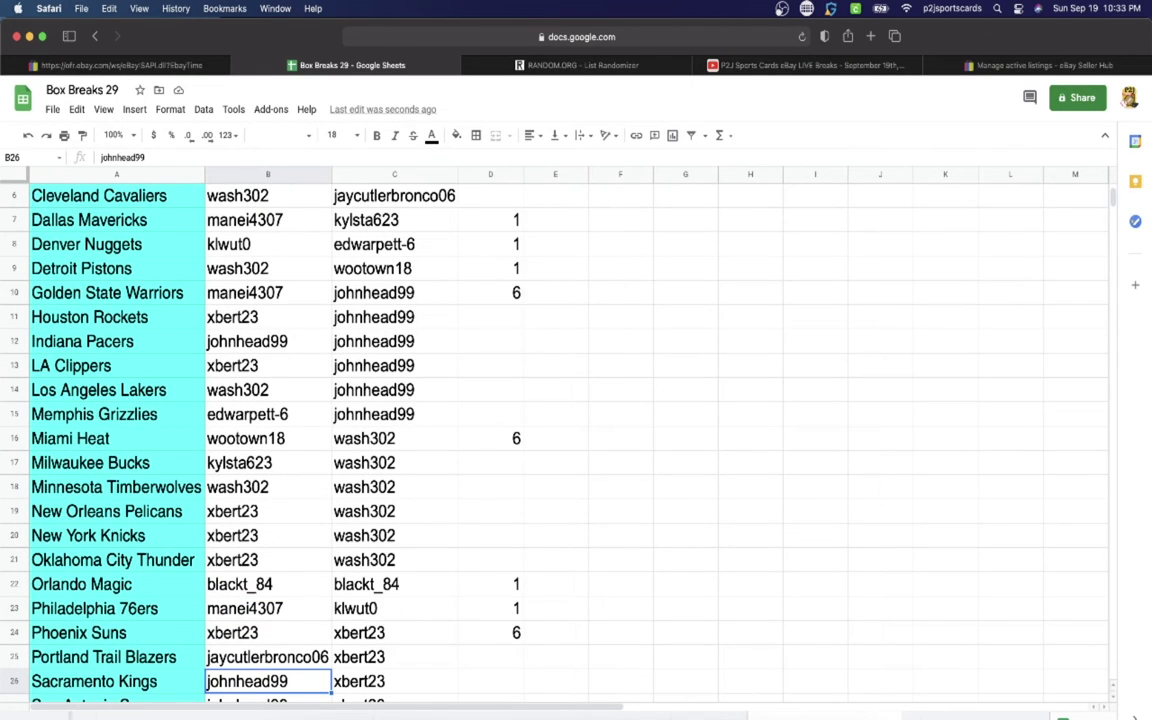
pyautogui.press('Down')
pyautogui.press('Down')
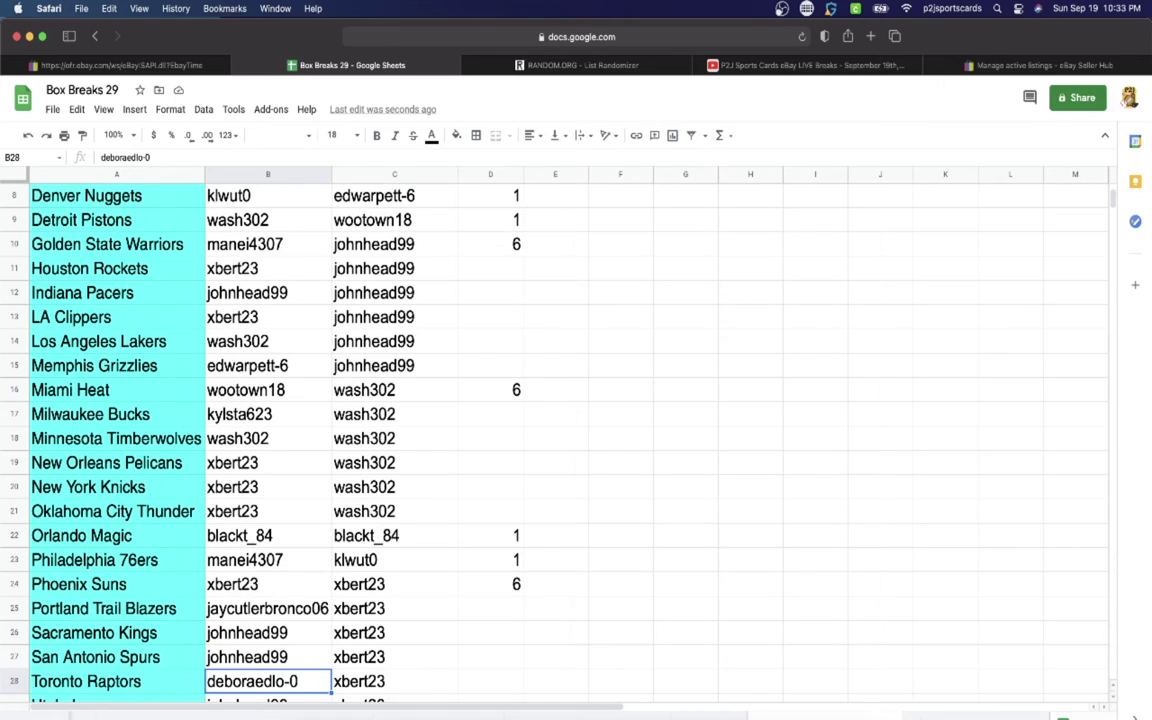
pyautogui.press('Down')
pyautogui.press('Down')
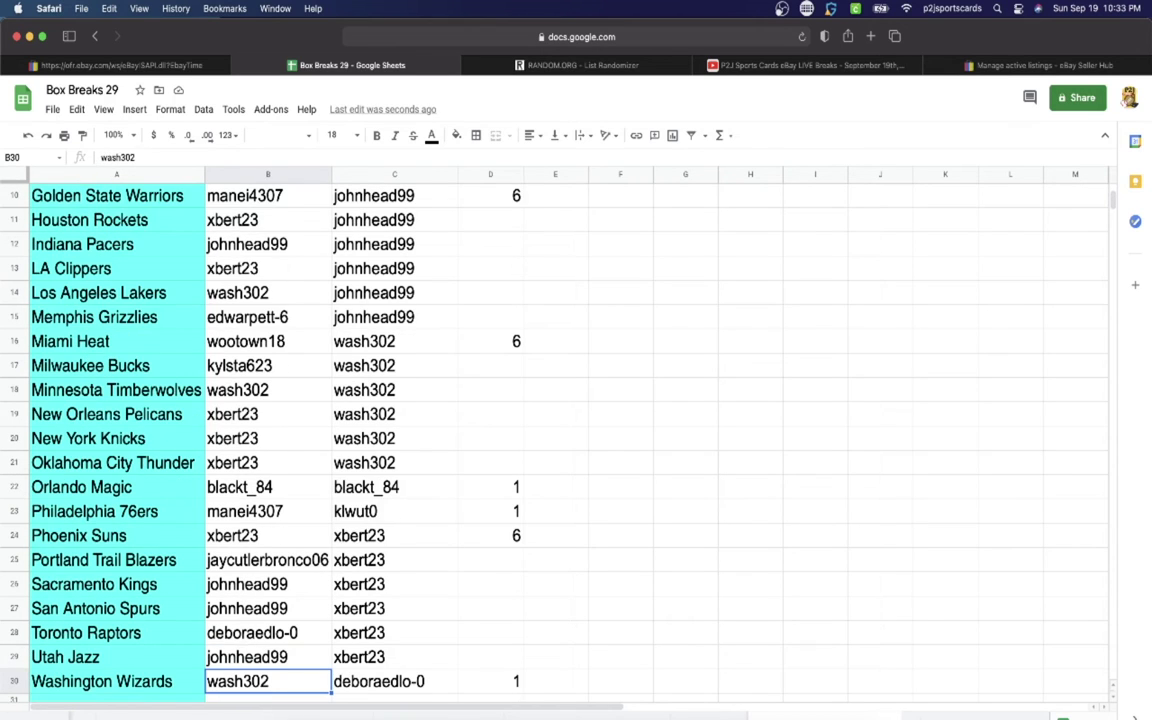
pyautogui.press('Up')
pyautogui.press('Up')
pyautogui.press('Up')
pyautogui.press('Up')
pyautogui.press('Up')
pyautogui.press('Up')
pyautogui.press('Up')
pyautogui.press('Up')
pyautogui.press('Up')
pyautogui.press('Up')
pyautogui.press('Up')
pyautogui.press('Up')
pyautogui.press('Up')
pyautogui.press('Up')
pyautogui.press('Up')
pyautogui.press('Up')
pyautogui.press('Up')
pyautogui.press('Up')
pyautogui.press('Up')
pyautogui.press('Up')
pyautogui.press('Up')
pyautogui.press('Up')
pyautogui.press('Up')
pyautogui.press('Up')
pyautogui.press('Up')
pyautogui.press('Up')
pyautogui.press('Up')
pyautogui.press('Up')
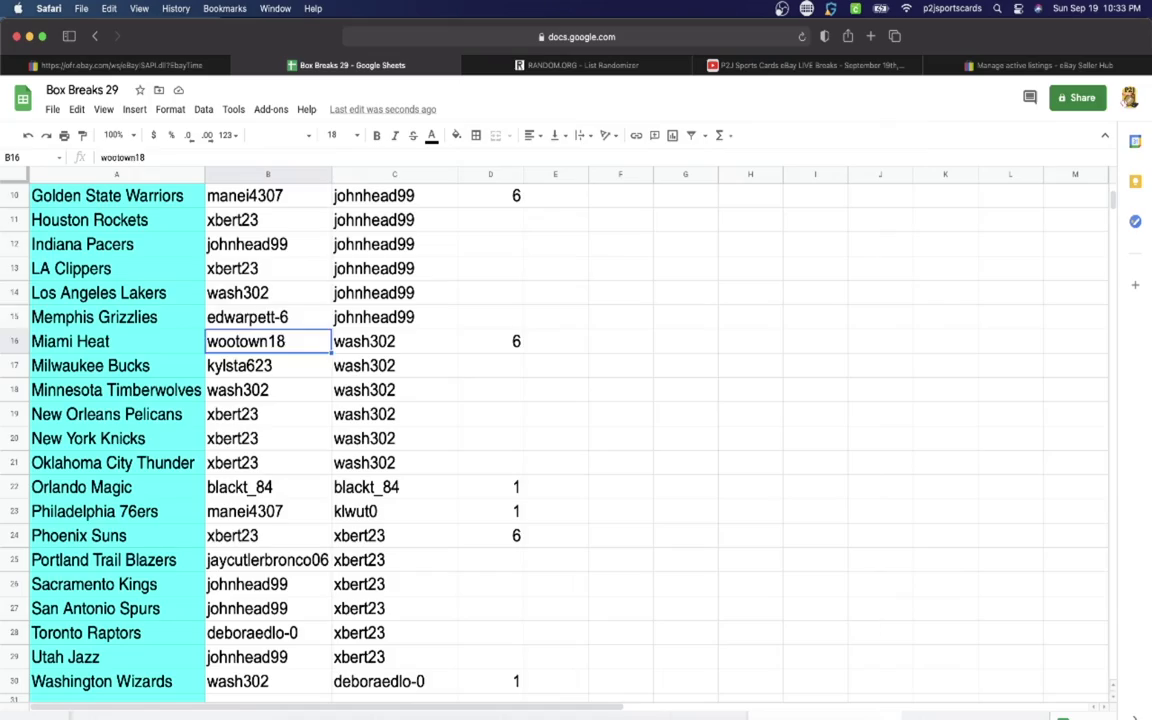